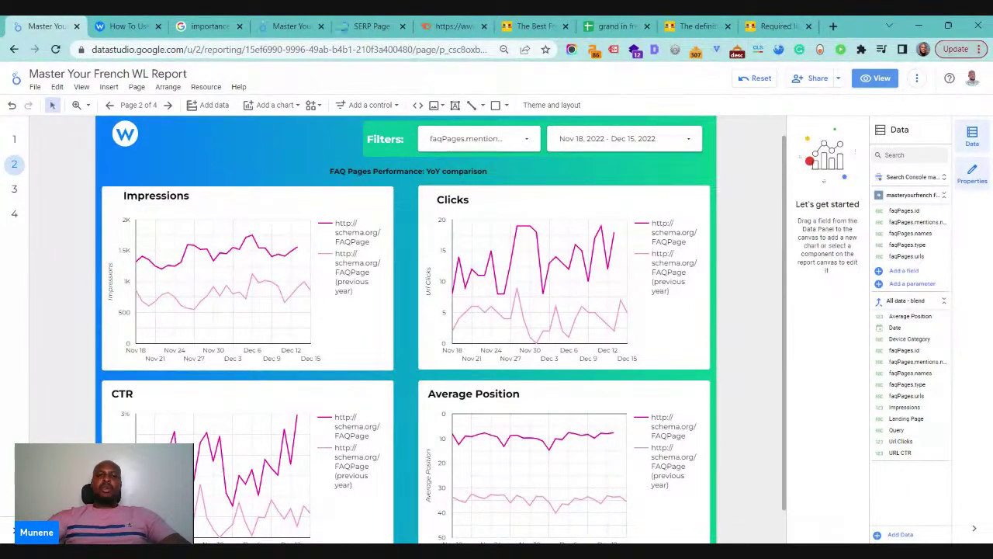
Review the WordLift article on the FAQPage schema type down to its search-result example, plus the Google results for "importance of faq markup"
click(128, 27)
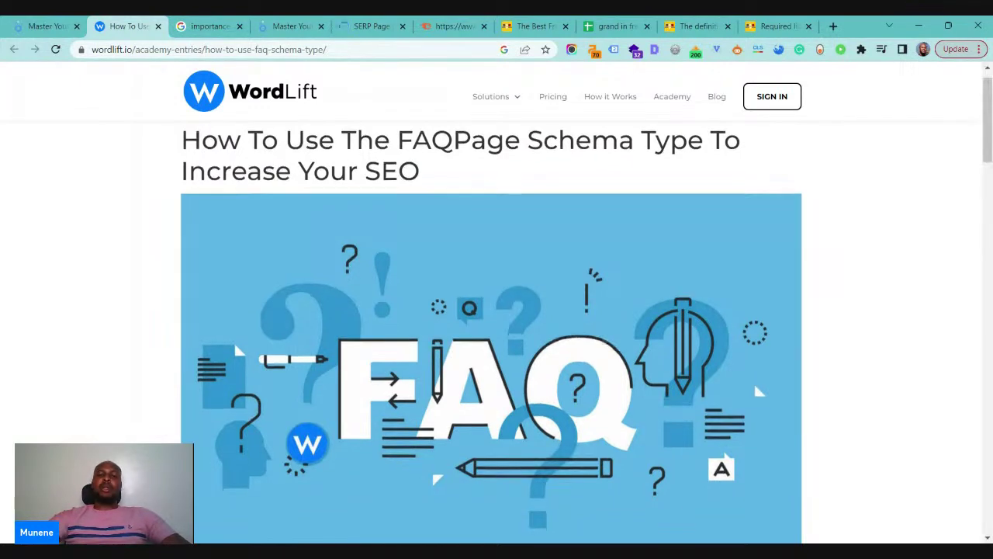
scroll(234, 339, down, 6)
scroll(497, 326, down, 5)
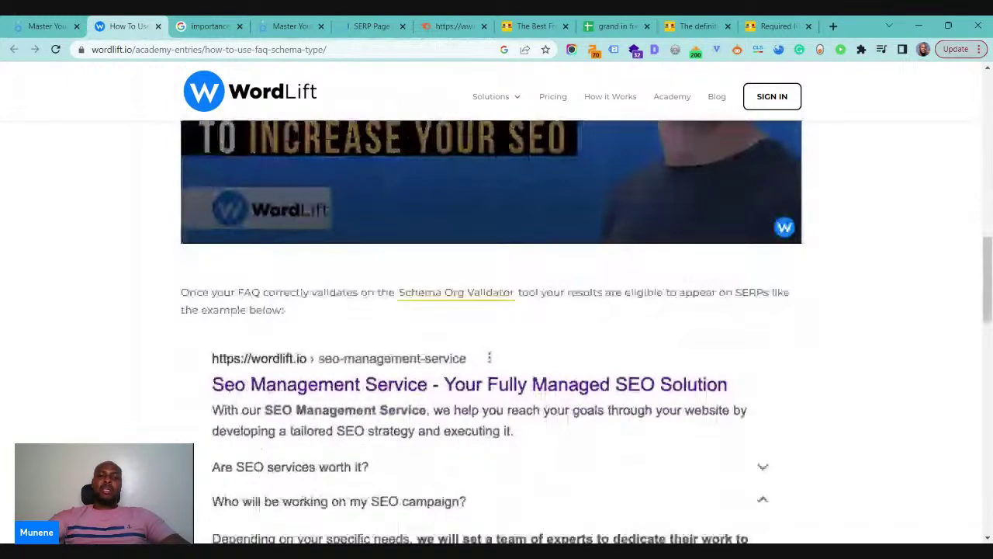
scroll(371, 225, down, 3)
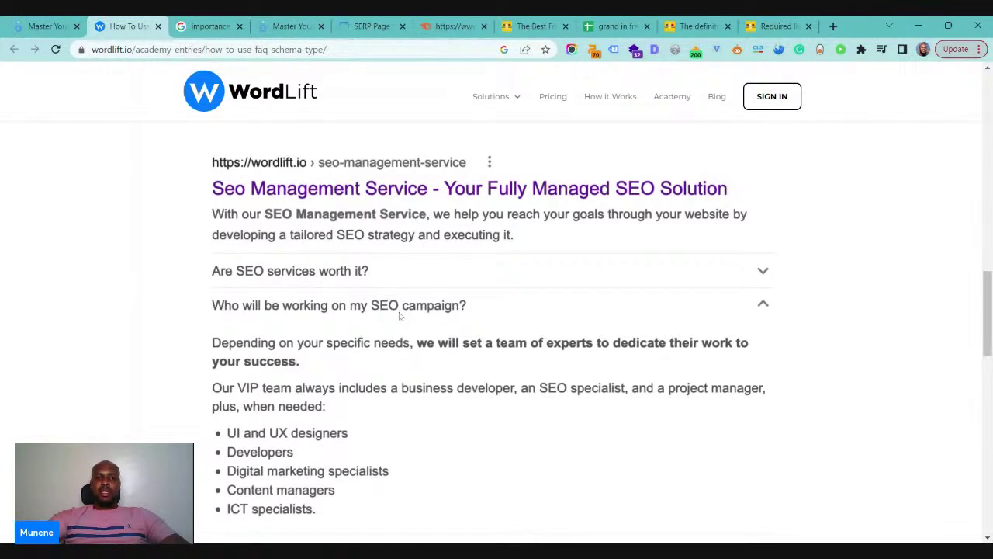
click(199, 27)
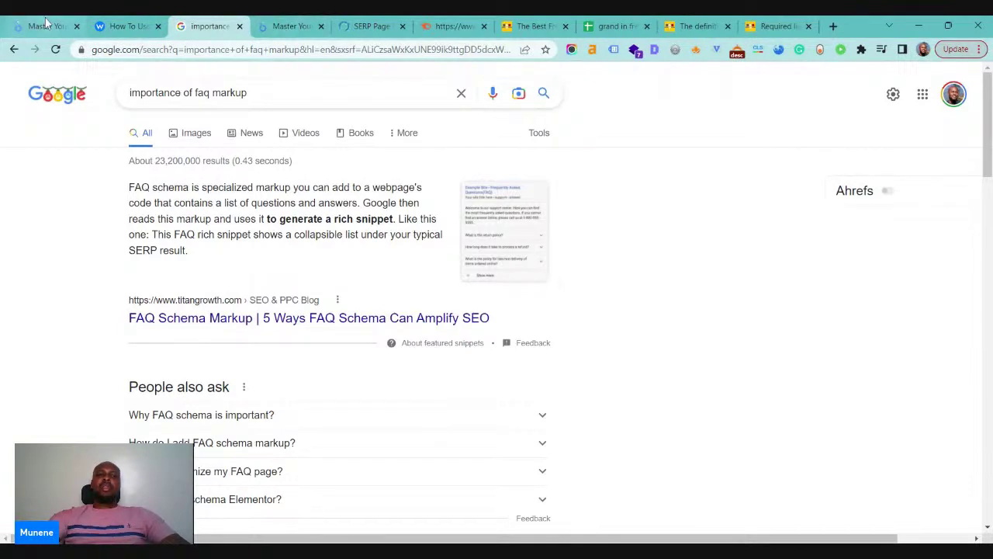
Inspect the WordLift connector settings and GraphQL query of the masteryourfrench FAQ data source
click(281, 26)
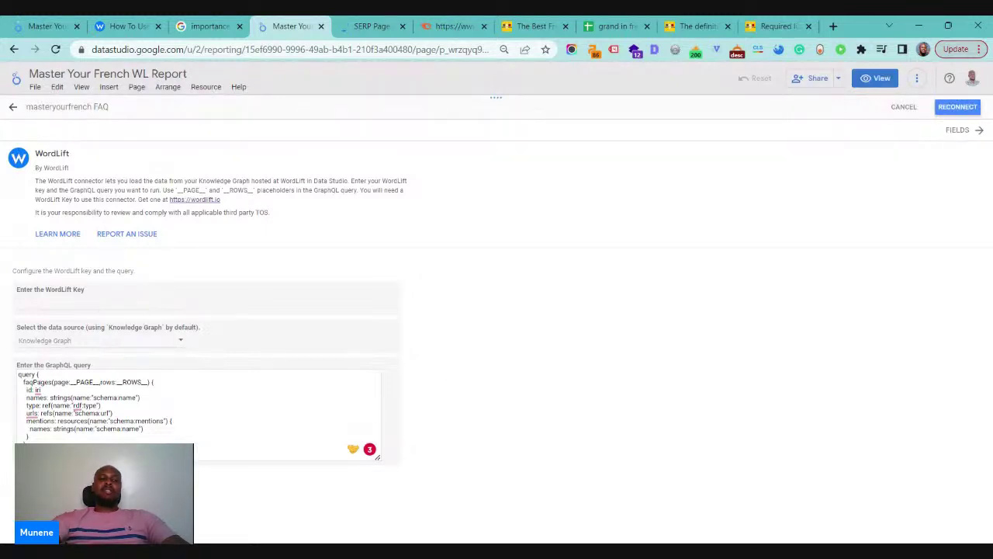
right_click(37, 391)
key(Escape)
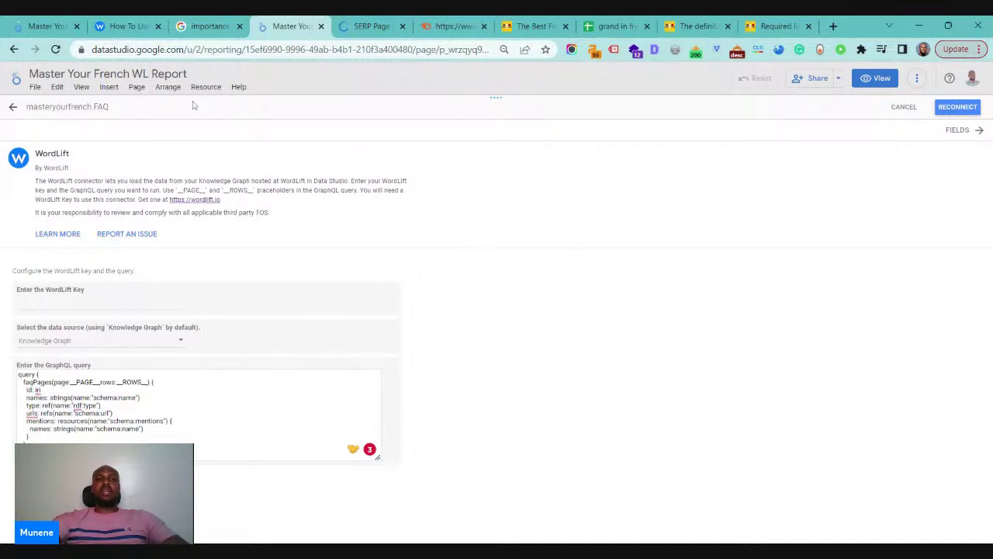
Return to the FAQ Pages Performance report page and examine the year-over-year impressions, clicks, CTR and average position charts
click(48, 29)
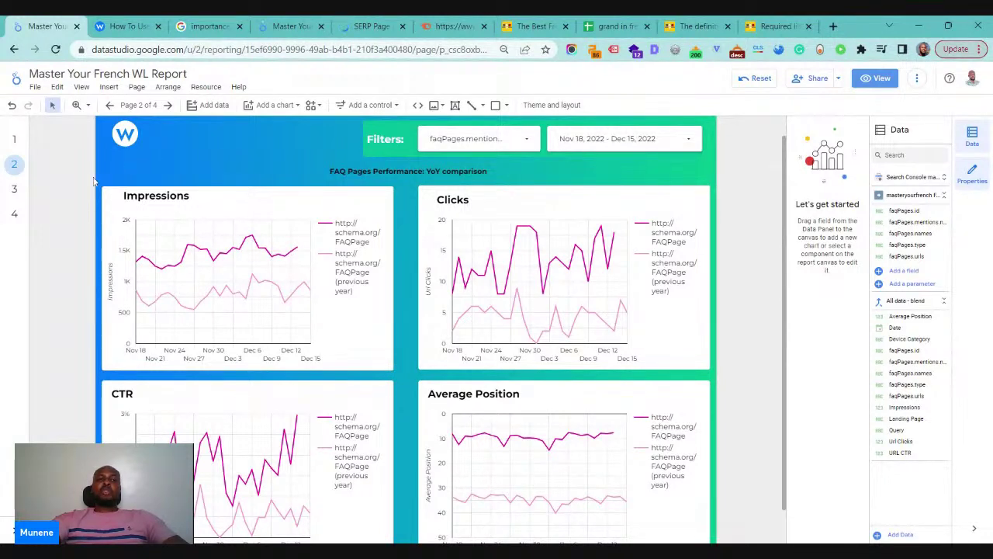
click(52, 104)
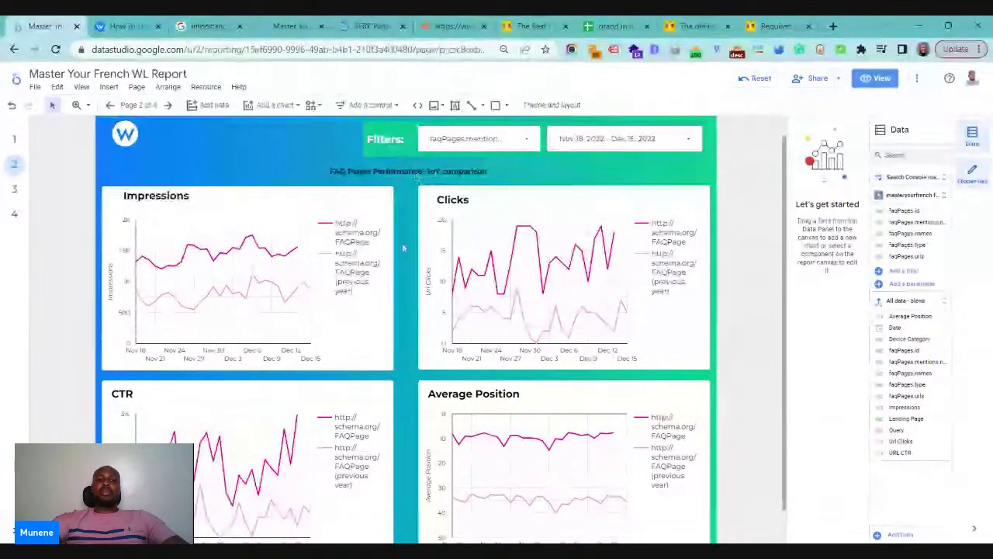
mouse_move(191, 315)
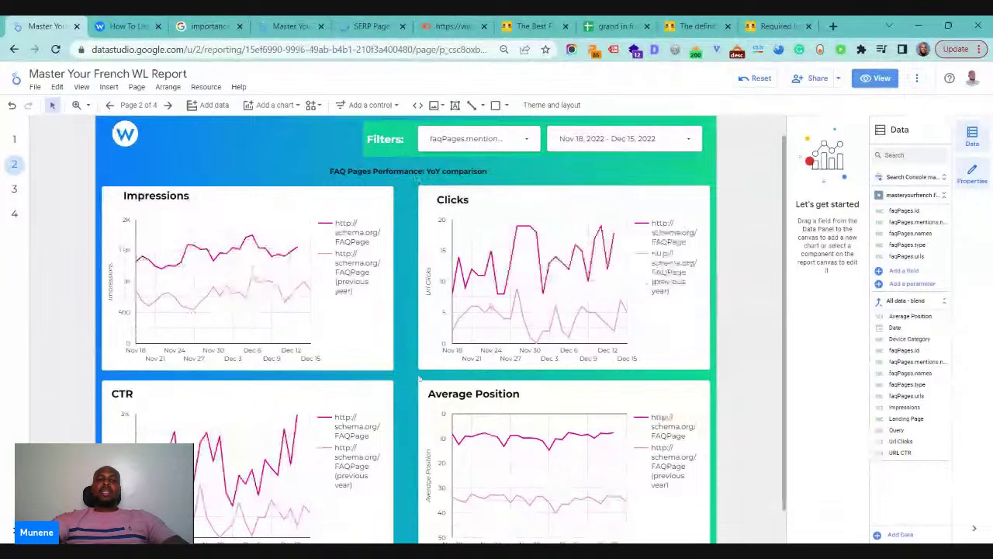
mouse_move(305, 286)
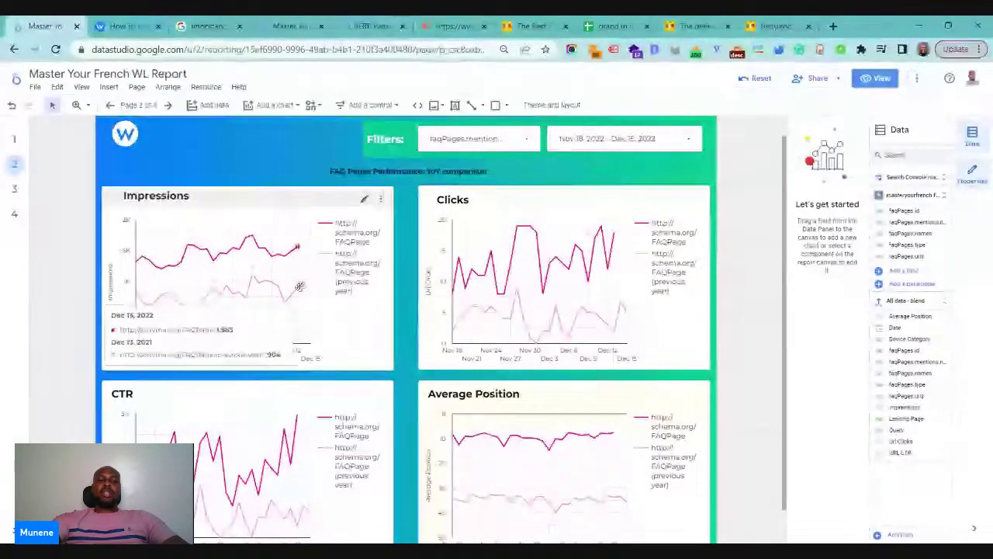
mouse_move(498, 300)
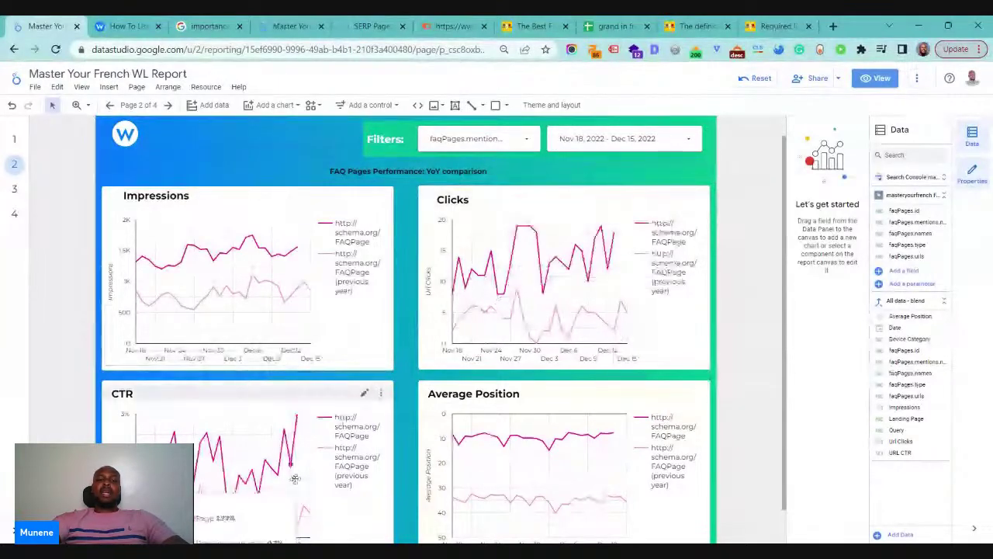
mouse_move(466, 500)
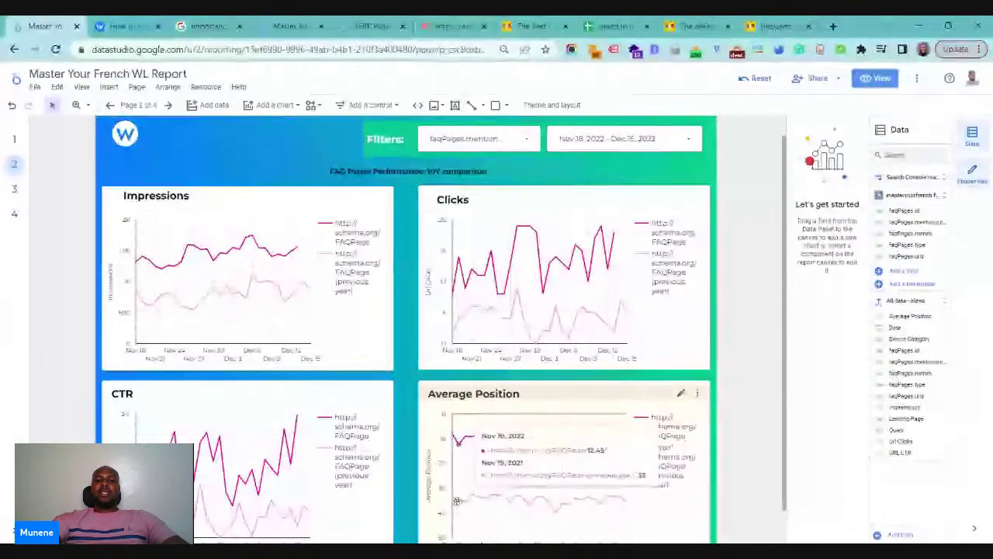
mouse_move(606, 444)
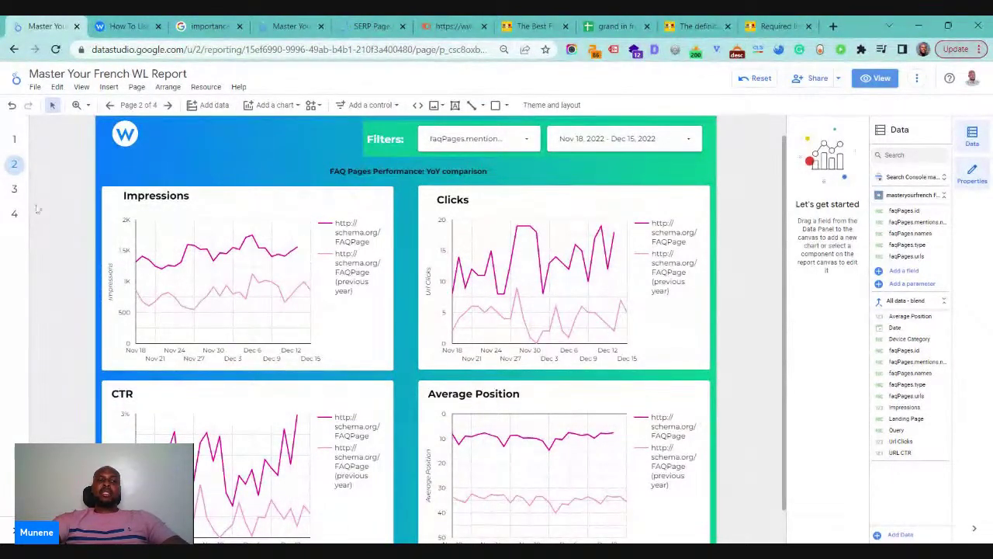
Open report page 3 and examine the Query Optimization Opportunities bubble chart by average position and URL CTR
click(13, 190)
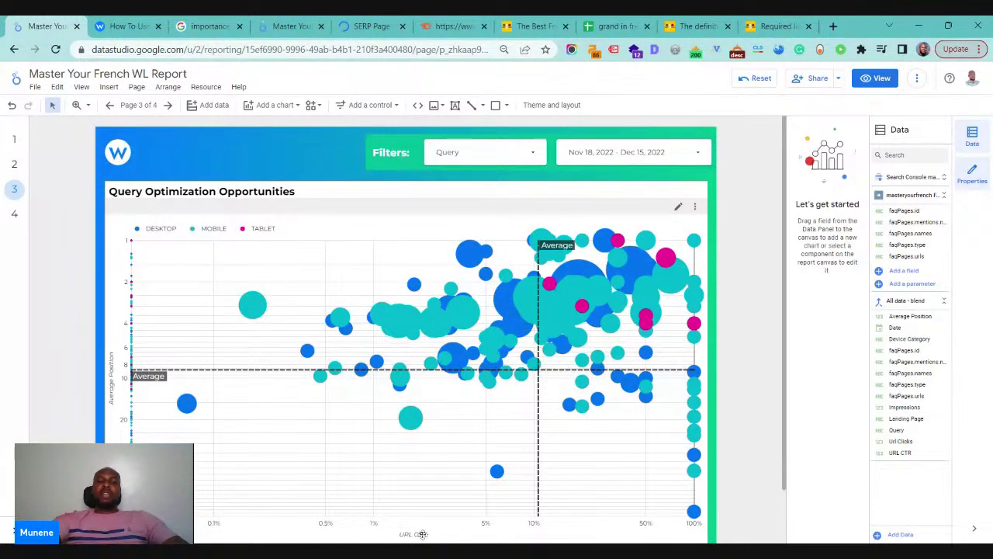
mouse_move(413, 419)
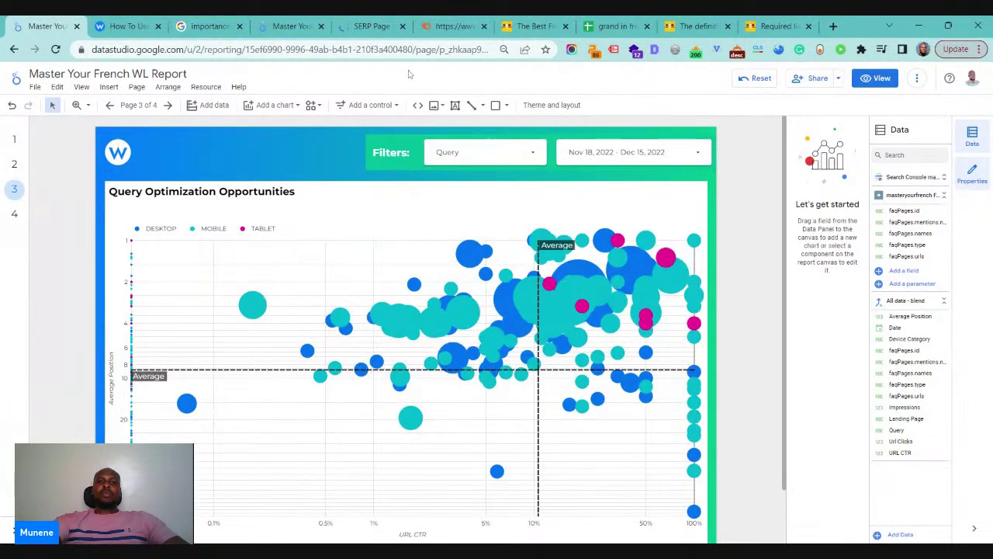
click(365, 26)
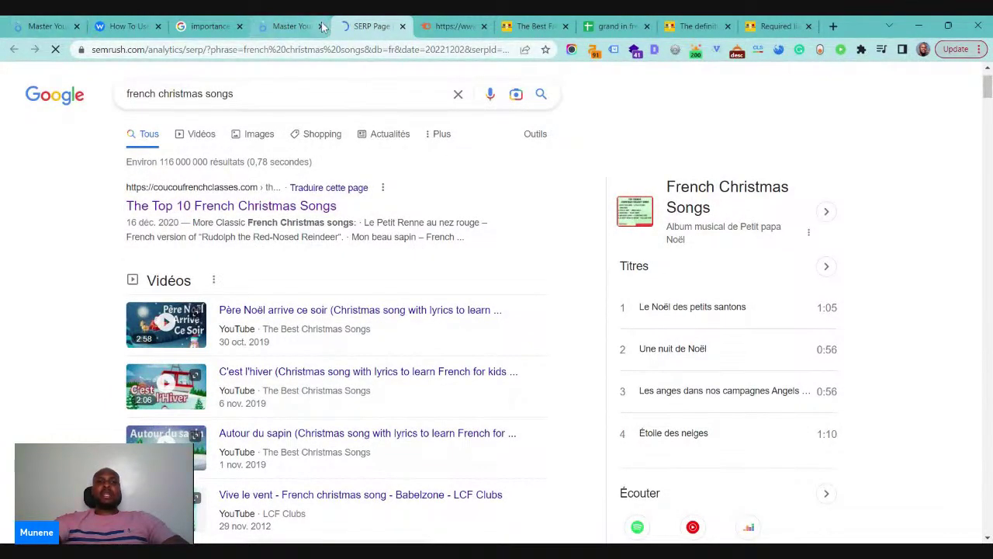
click(291, 26)
click(45, 27)
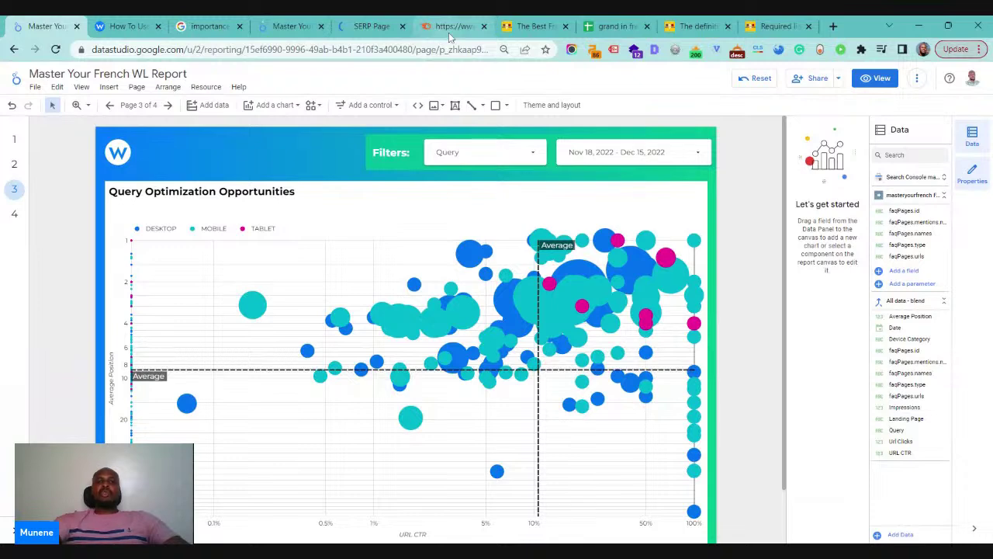
Examine the ranking pages and videos in the Semrush SERP snapshot for "french christmas songs", then return to its beginning
click(372, 25)
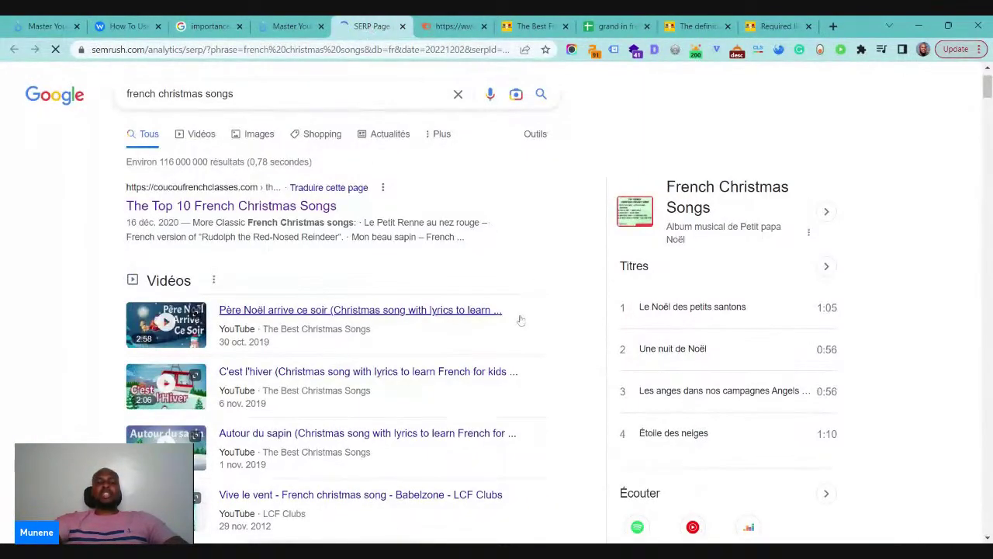
scroll(567, 339, down, 1)
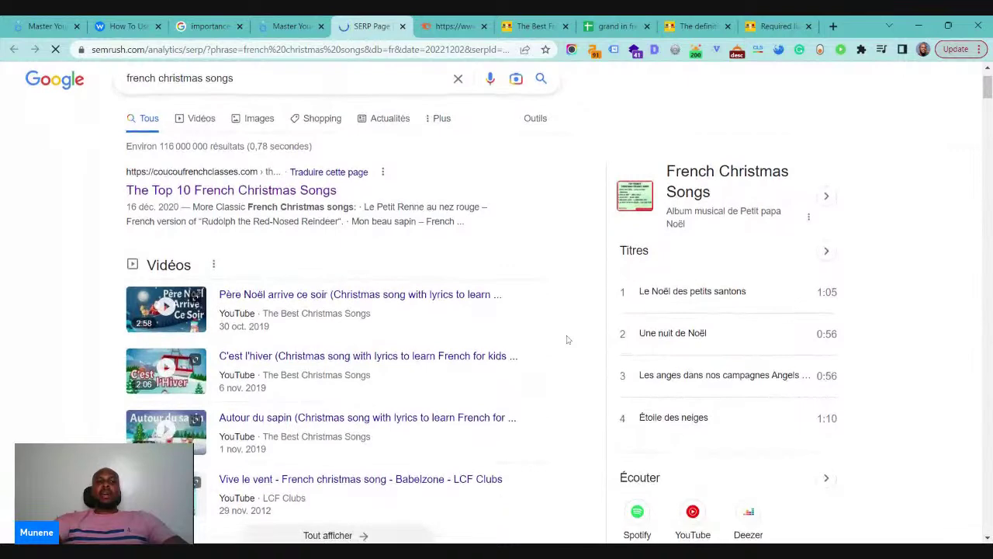
scroll(566, 340, down, 1)
scroll(566, 339, down, 1)
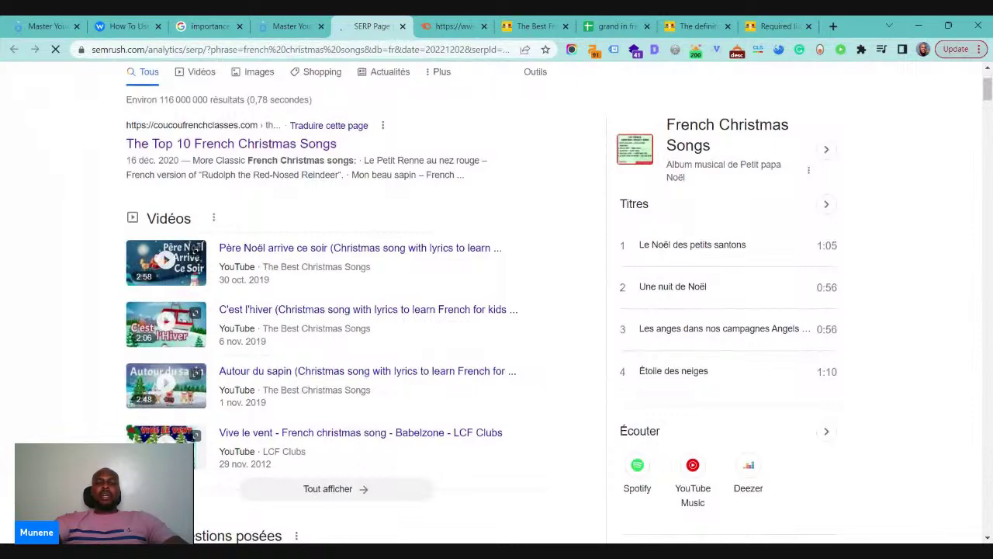
scroll(574, 345, down, 4)
scroll(574, 345, down, 3)
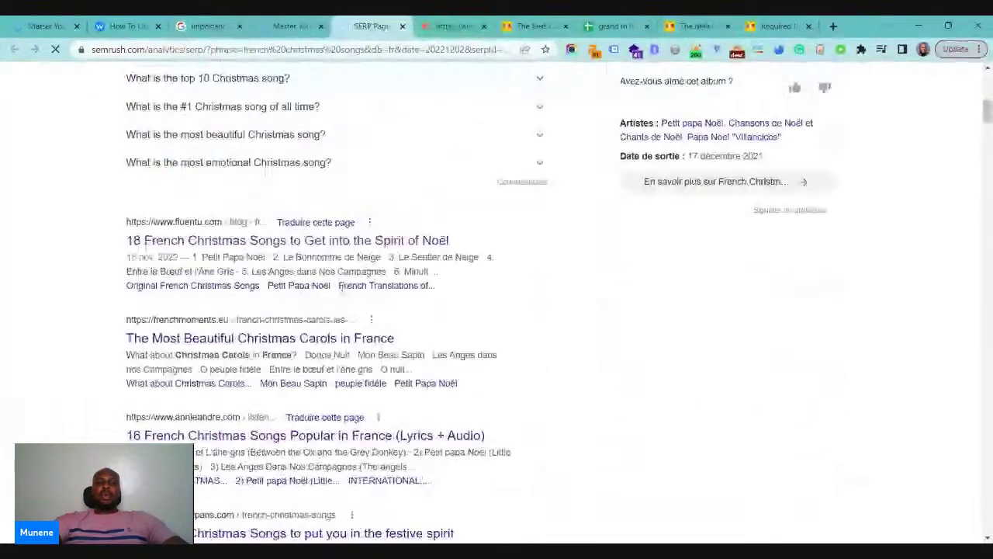
scroll(256, 311, down, 1)
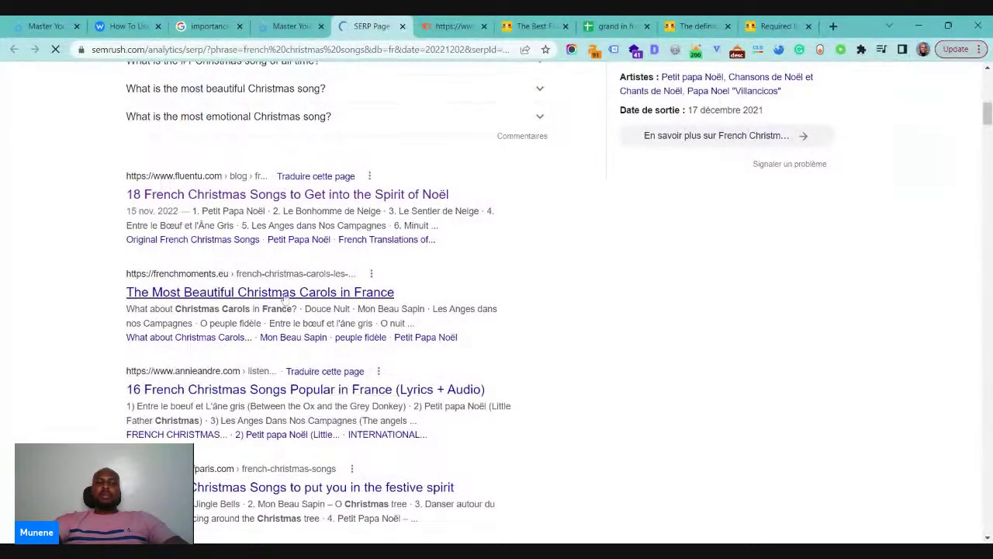
scroll(287, 300, down, 1)
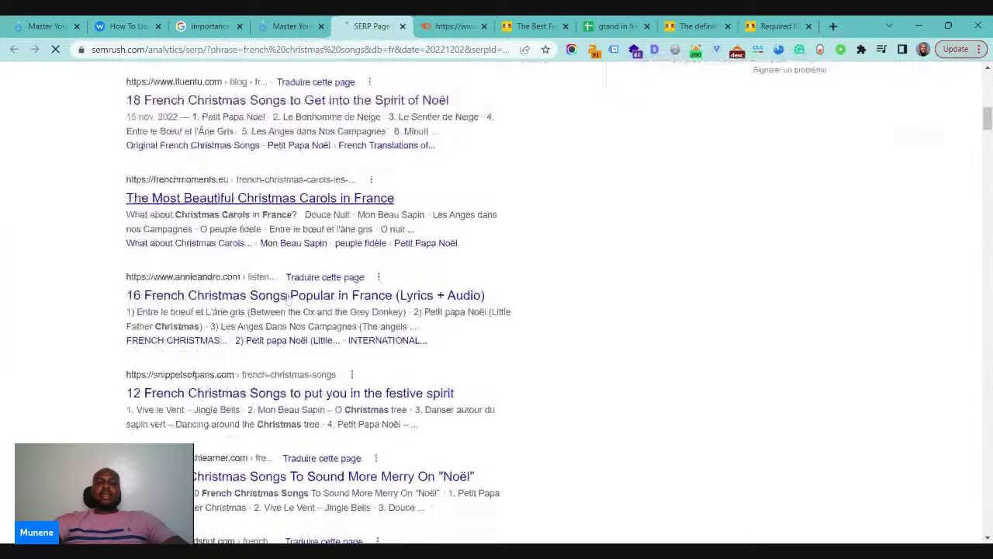
scroll(287, 299, down, 3)
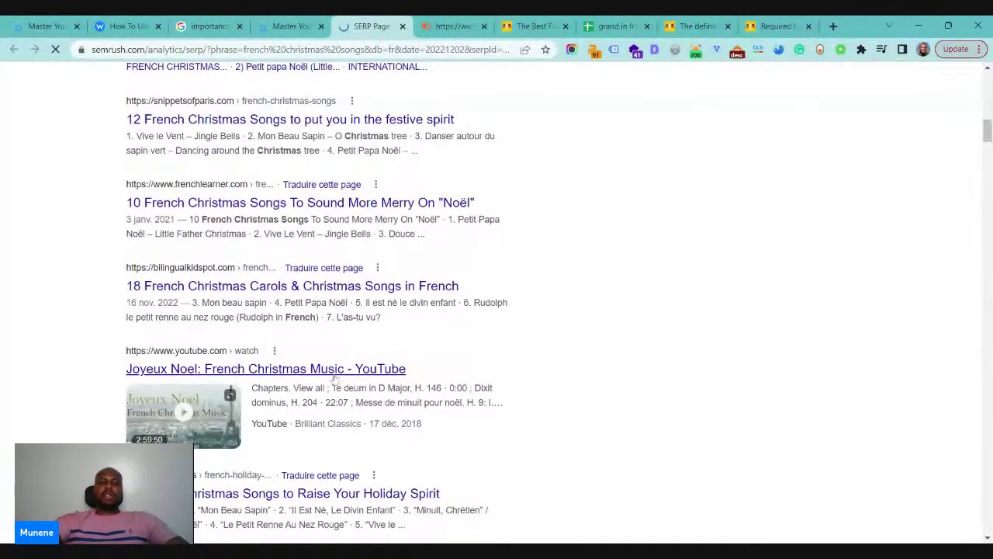
scroll(568, 418, up, 1)
scroll(568, 418, up, 5)
scroll(478, 301, up, 5)
scroll(497, 311, up, 3)
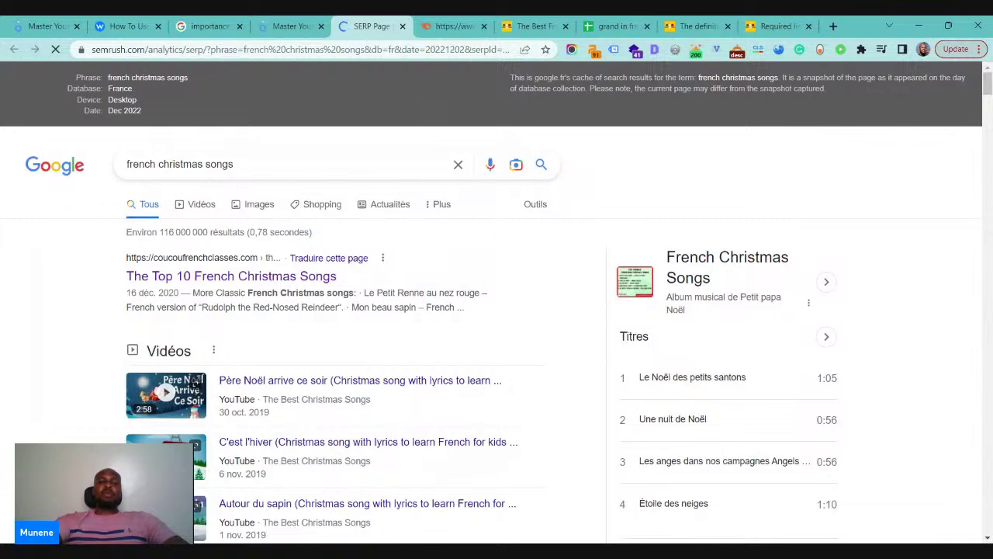
Review the "Autres questions posées" section of the french christmas songs SERP snapshot
scroll(497, 310, down, 4)
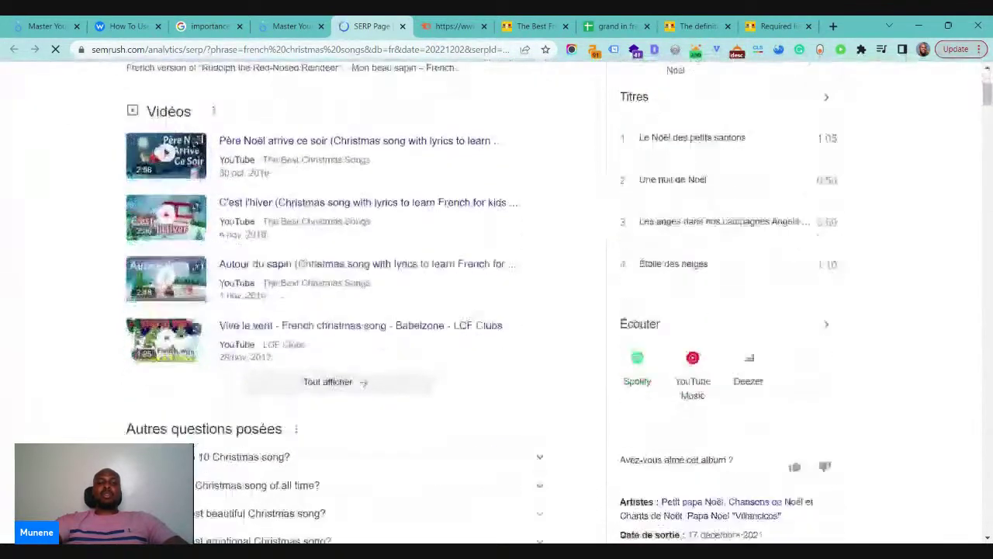
scroll(497, 311, down, 1)
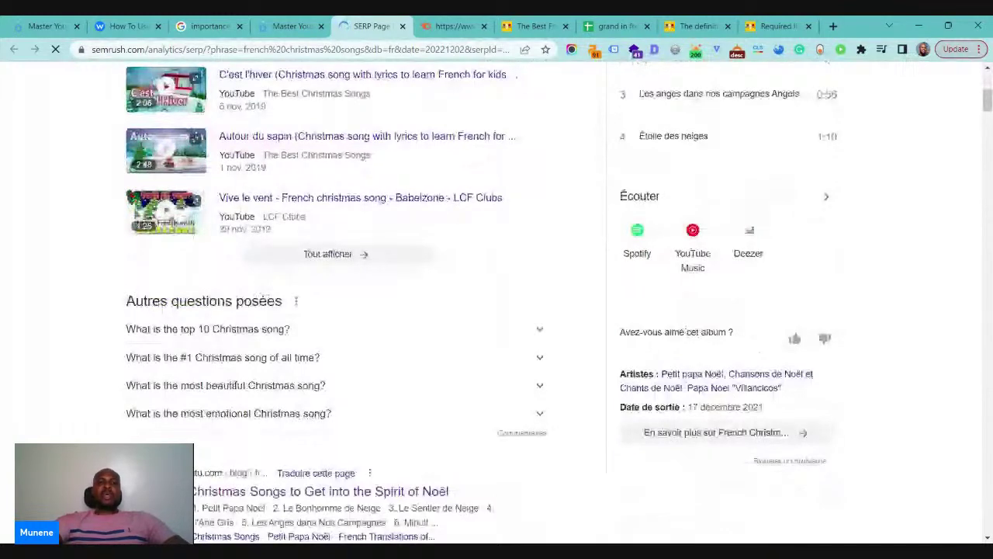
scroll(326, 232, down, 2)
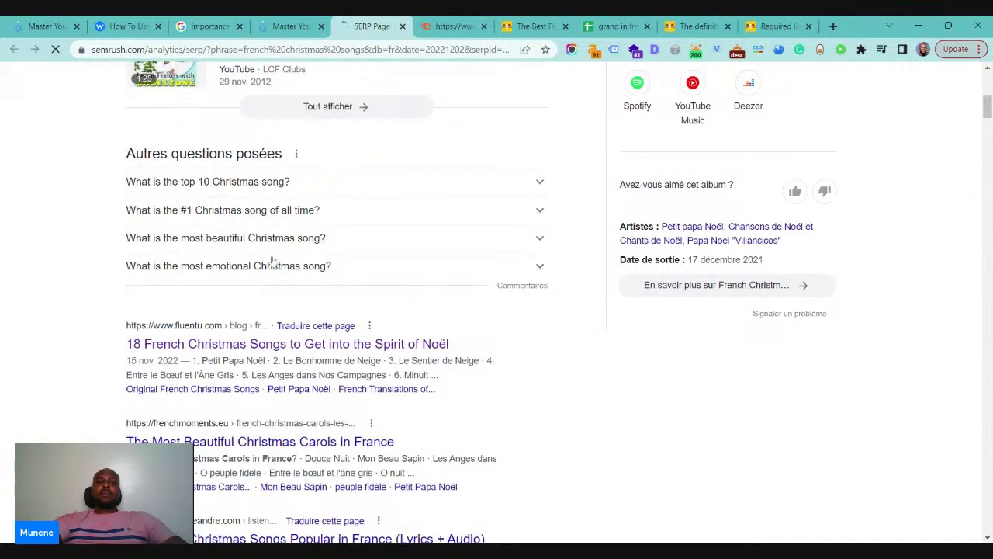
Open the Query Cannibalization Explorer on report page 4 and check both landing pages for "grand in french pronunciation" for the word "grand"
click(287, 29)
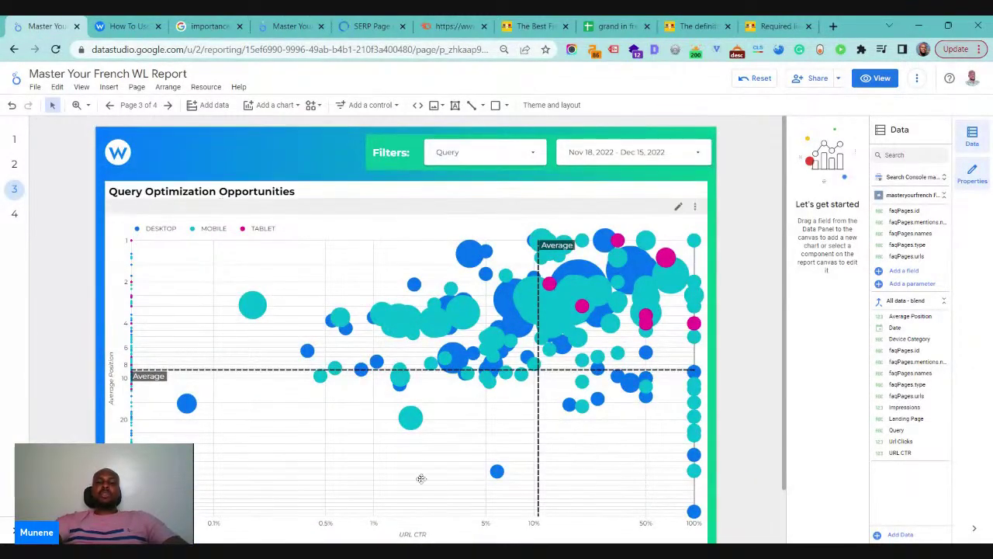
click(14, 214)
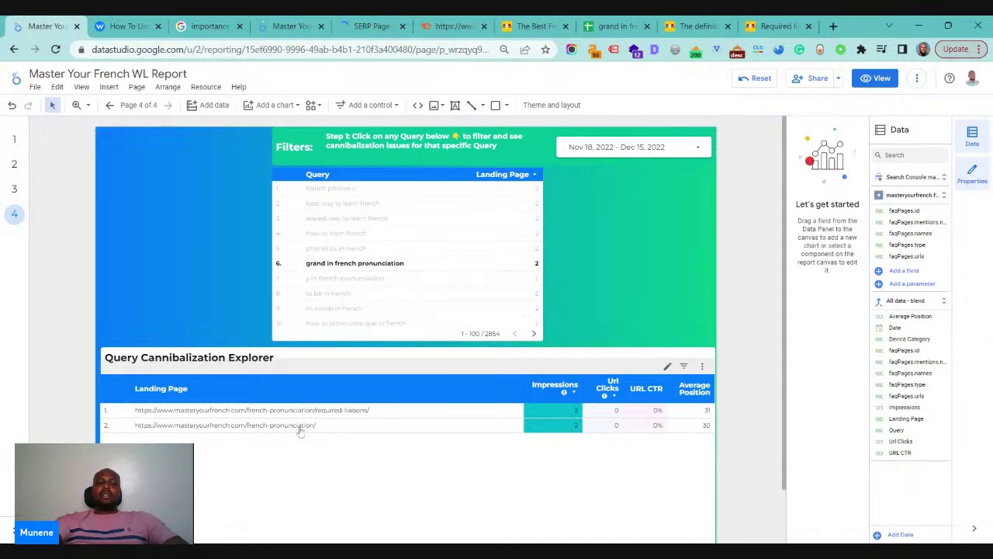
click(697, 30)
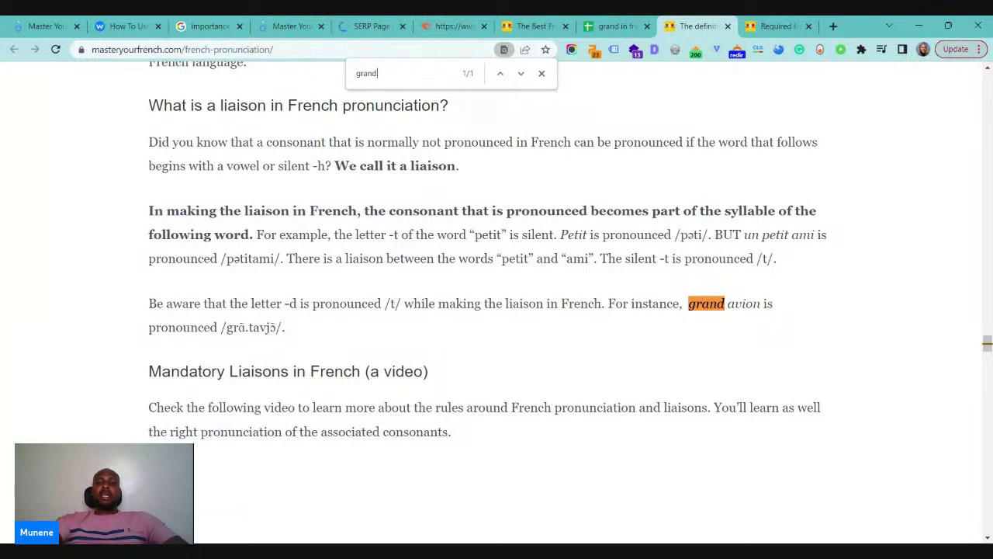
click(776, 26)
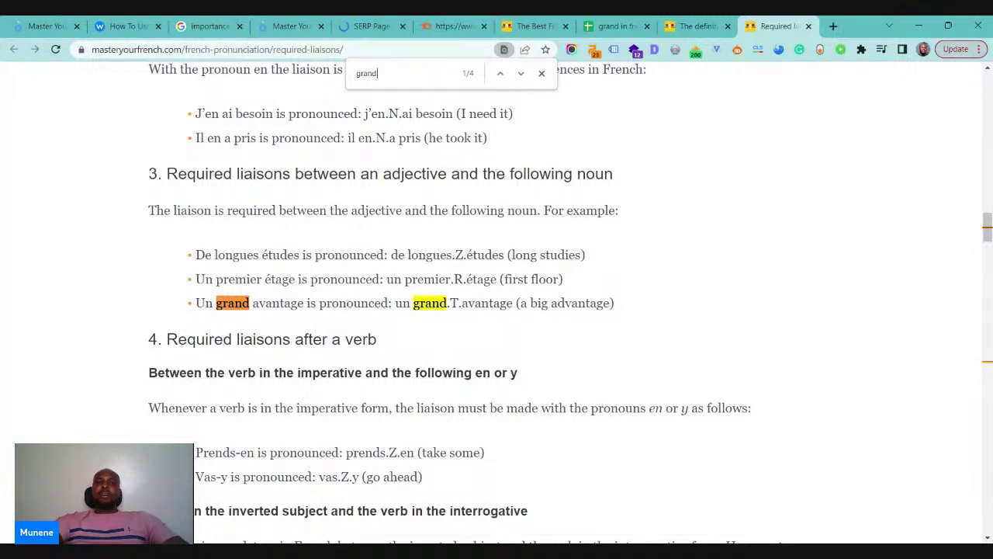
Recheck the cannibalization table and highlight the sentence about the pronunciation of "grand avion" on the French pronunciation page
click(46, 26)
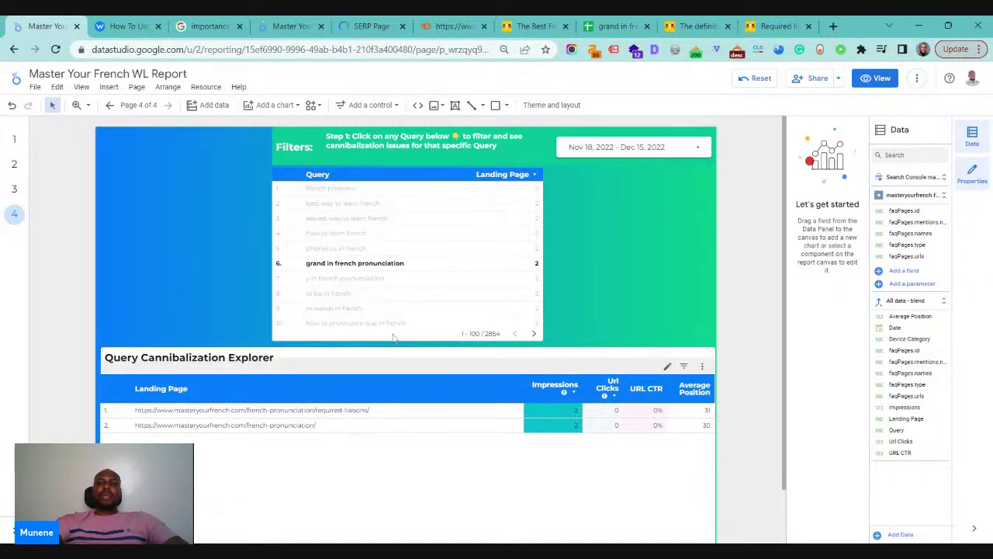
click(697, 25)
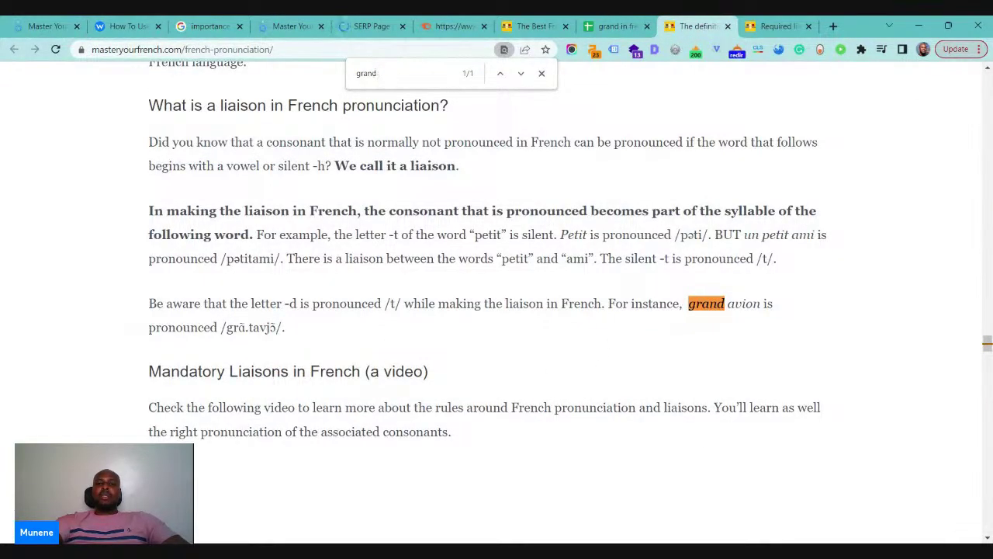
drag(608, 304, 753, 329)
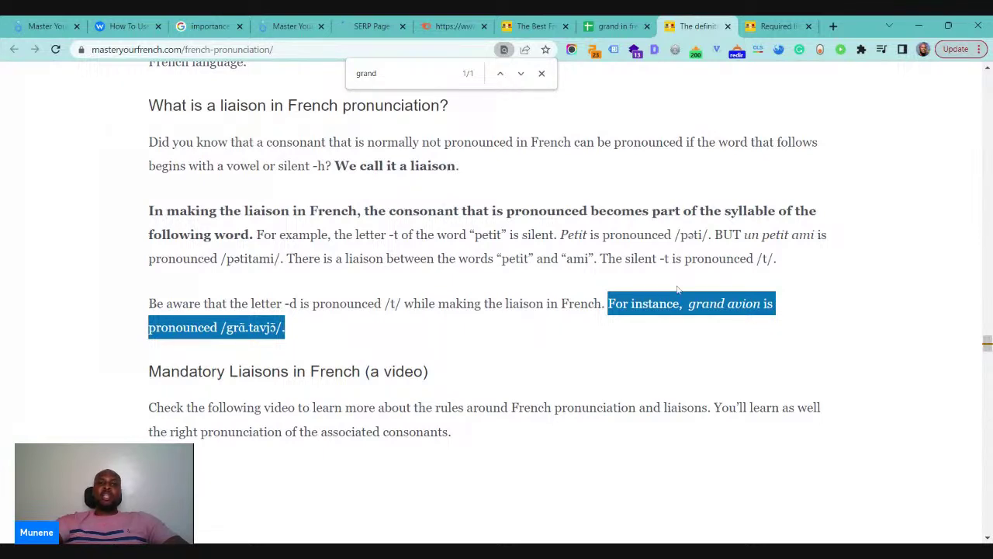
Review the occurrences of "grand" on the required-liaisons page, up to the "grand homme" example under the sounds of the liaison
key(ctrl+Tab)
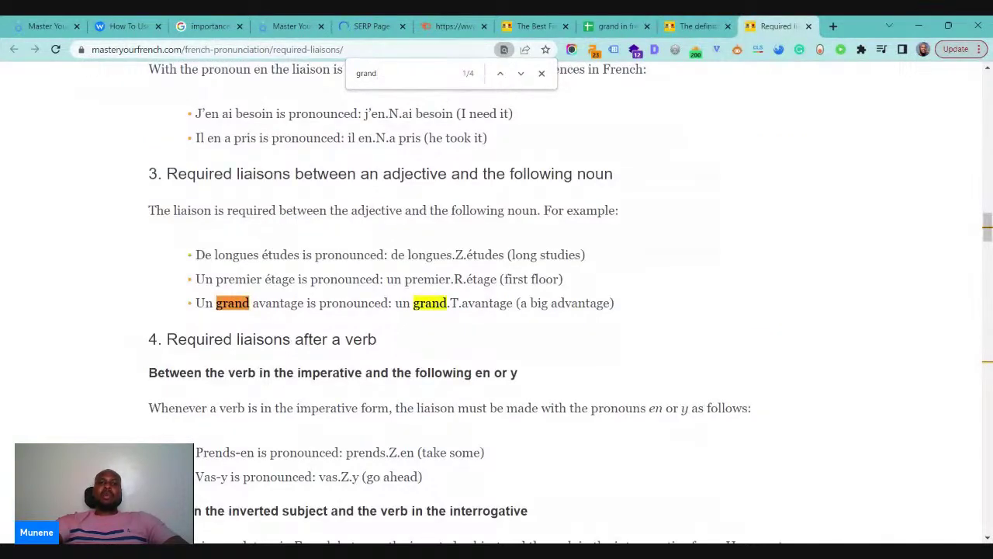
key(Return)
key(Return)
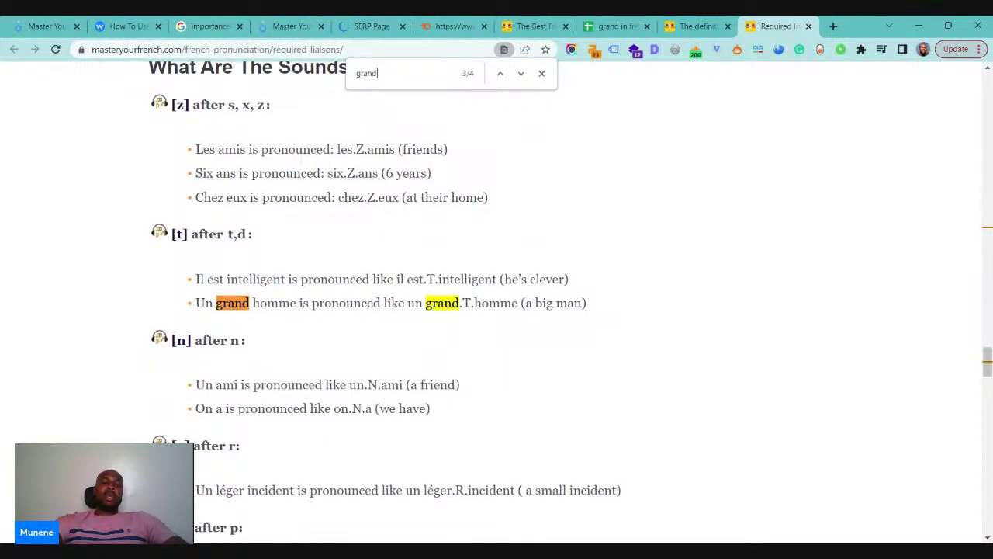
scroll(529, 312, up, 1)
scroll(529, 313, up, 1)
scroll(528, 315, up, 1)
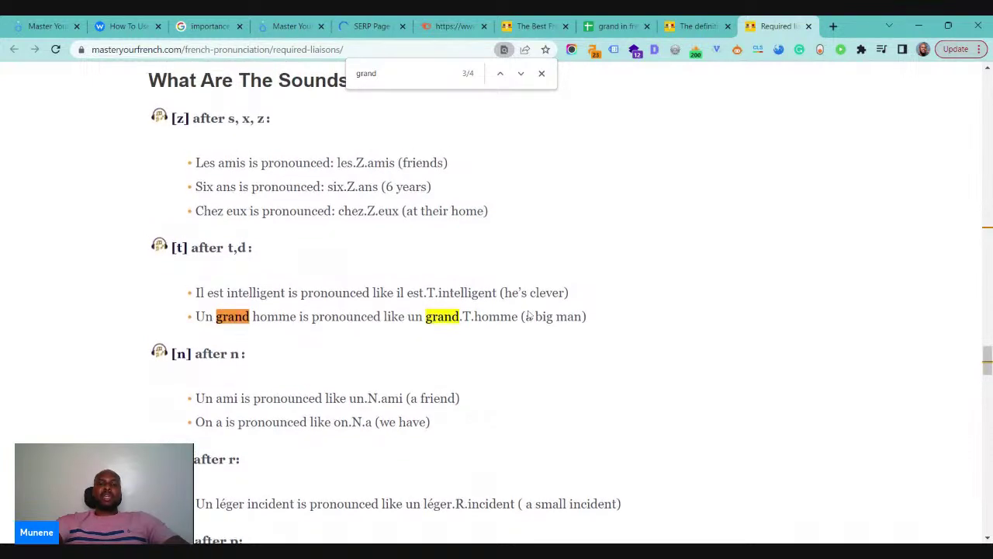
scroll(528, 316, up, 1)
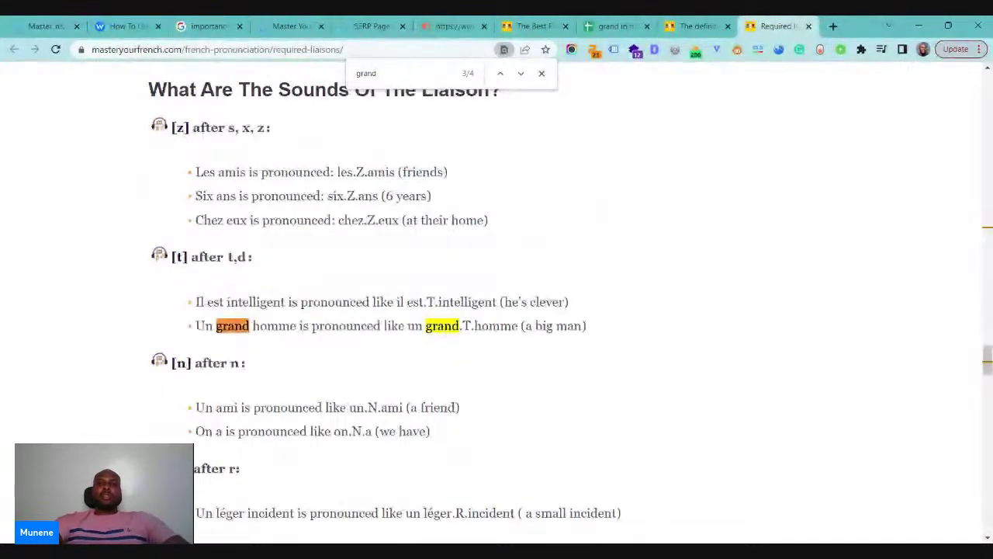
Return to the Master Your French WL Report and revisit the Query Optimization Opportunities page and the FAQ Pages Performance YoY comparison page
click(21, 31)
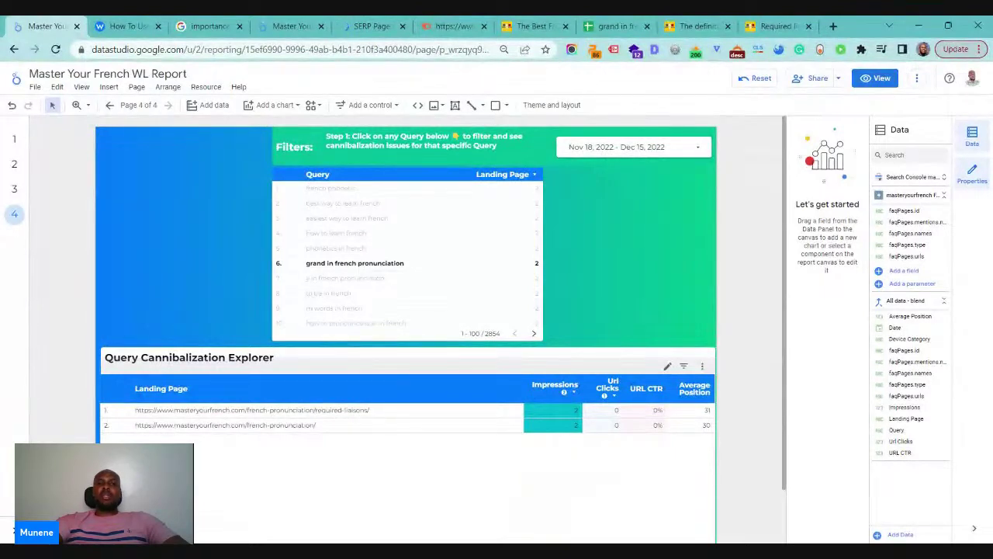
click(14, 189)
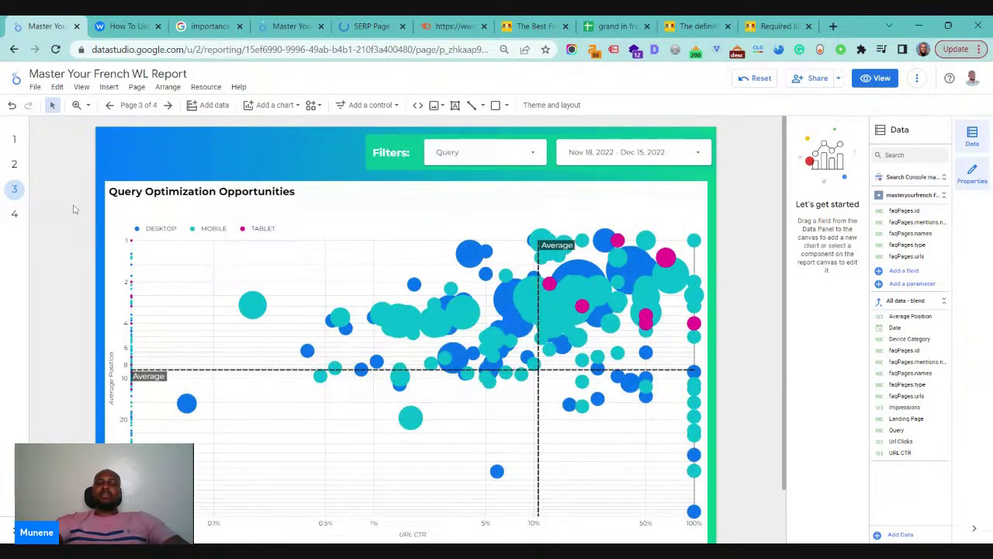
click(14, 164)
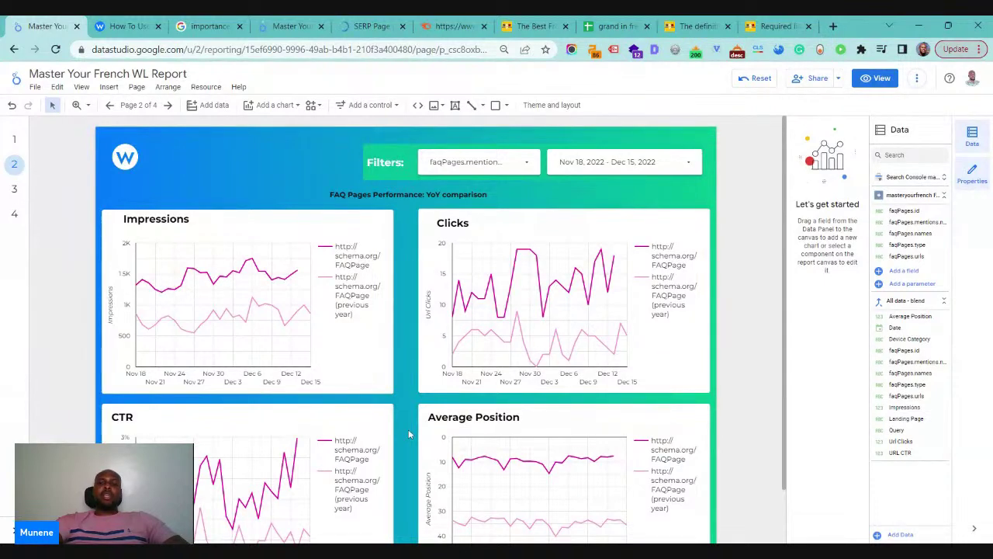